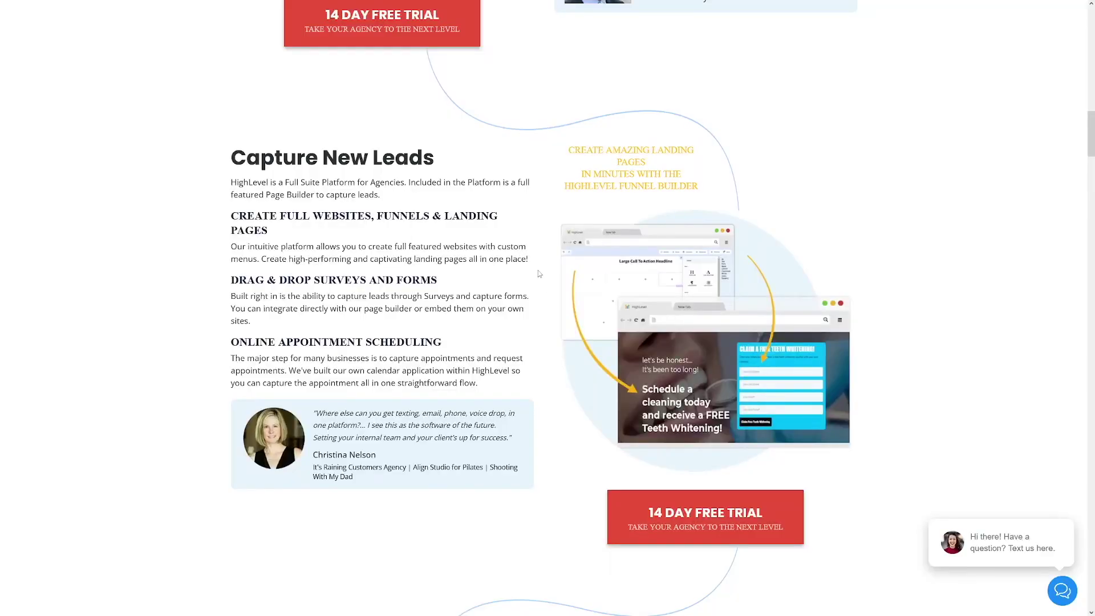
Scroll the HighLevel homepage from automated booking and membership areas down to 'Grow Your Agency With...'
{"action": "scroll", "coordinate": [689, 251], "scroll_direction": "down", "scroll_amount": 12}
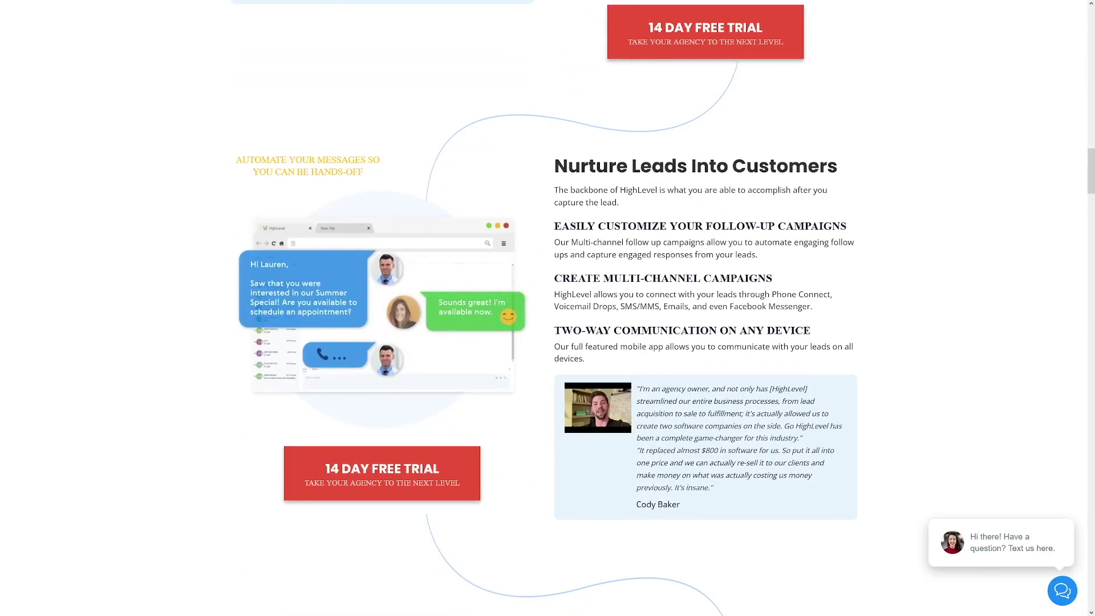
{"action": "scroll", "coordinate": [688, 252], "scroll_direction": "down", "scroll_amount": 3}
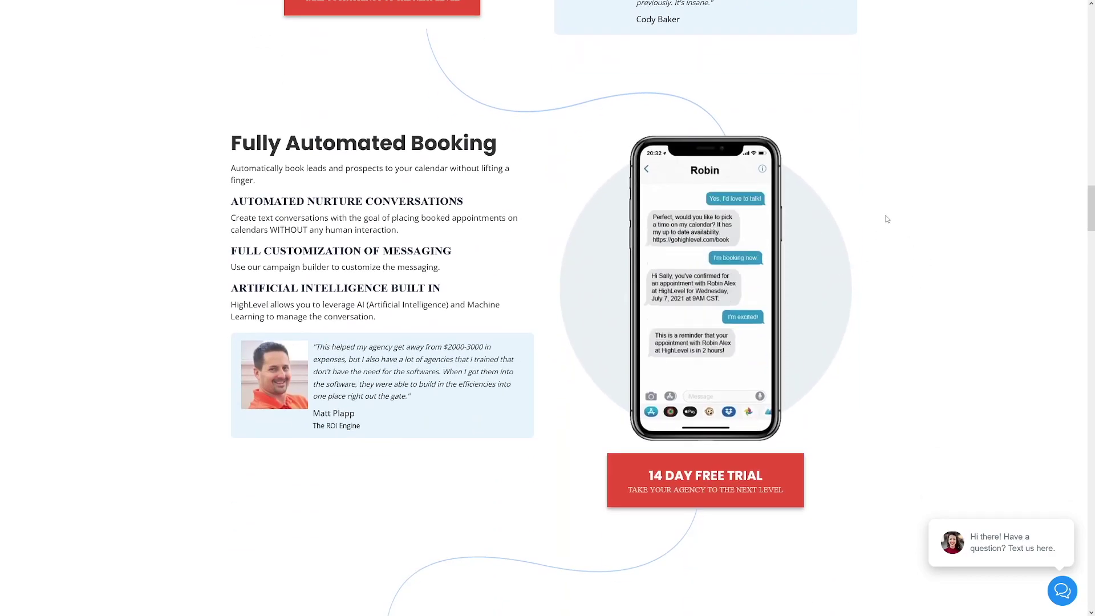
{"action": "scroll", "coordinate": [887, 219], "scroll_direction": "down", "scroll_amount": 11}
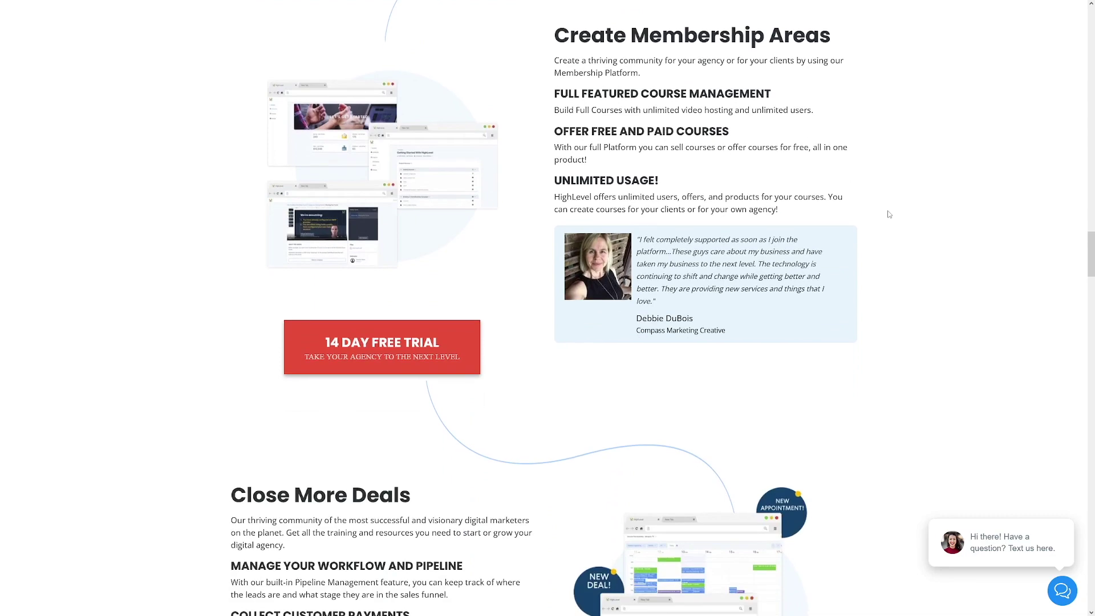
{"action": "scroll", "coordinate": [889, 215], "scroll_direction": "down", "scroll_amount": 2}
{"action": "scroll", "coordinate": [889, 214], "scroll_direction": "down", "scroll_amount": 1}
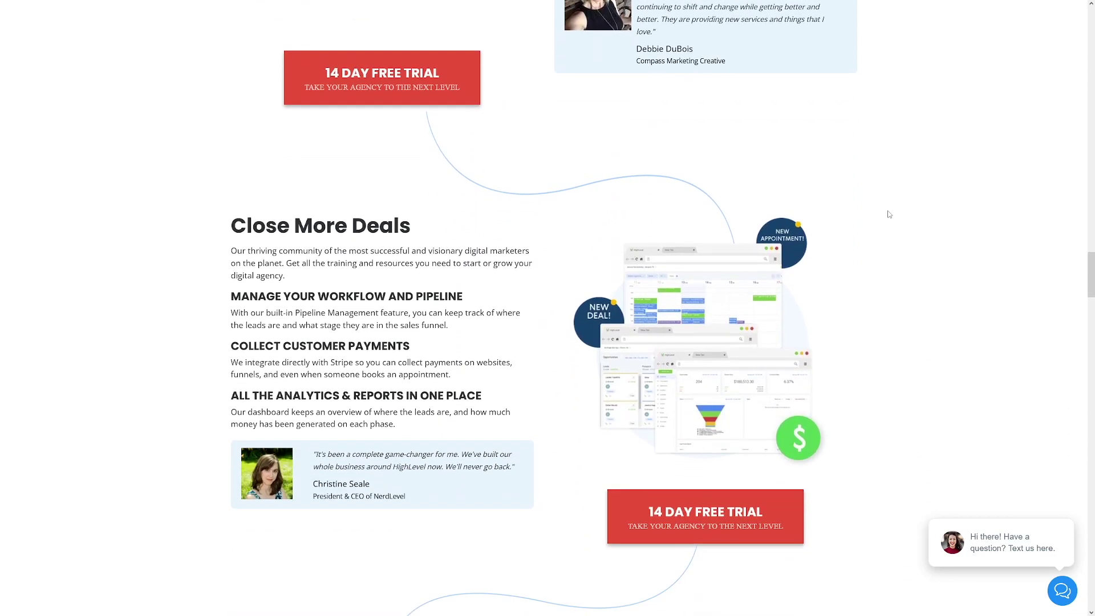
{"action": "scroll", "coordinate": [889, 214], "scroll_direction": "down", "scroll_amount": 7}
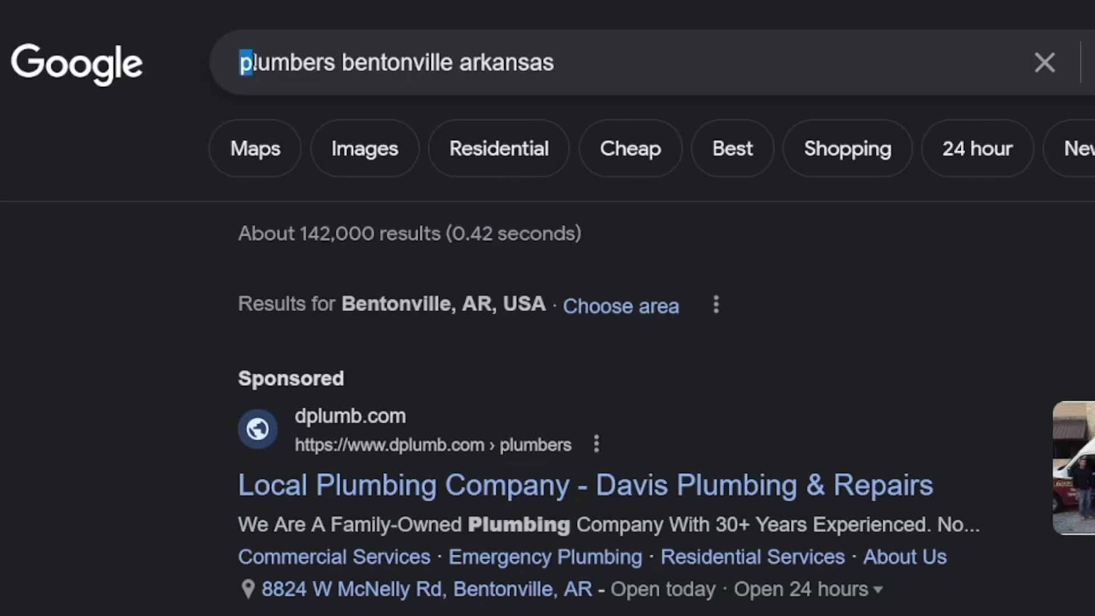
Highlight the 'plumbers bentonville arkansas' query, dismiss suggestions, and scroll to the Businesses map pack
{"action": "left_click_drag", "start_coordinate": [252, 63], "coordinate": [571, 63]}
{"action": "left_click", "coordinate": [577, 63]}
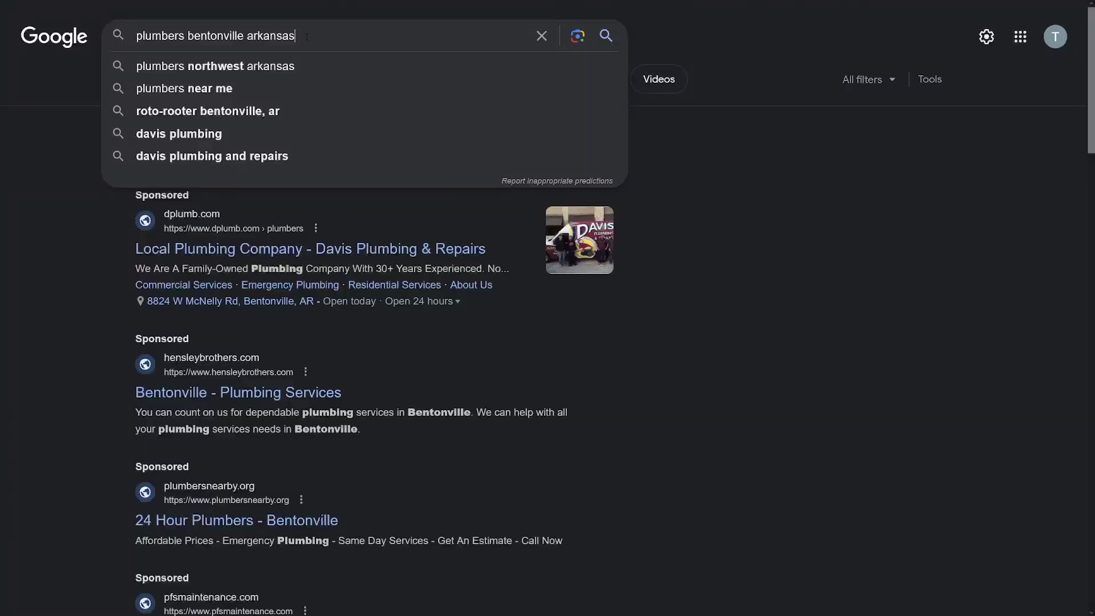
{"action": "left_click_drag", "start_coordinate": [168, 36], "coordinate": [296, 35]}
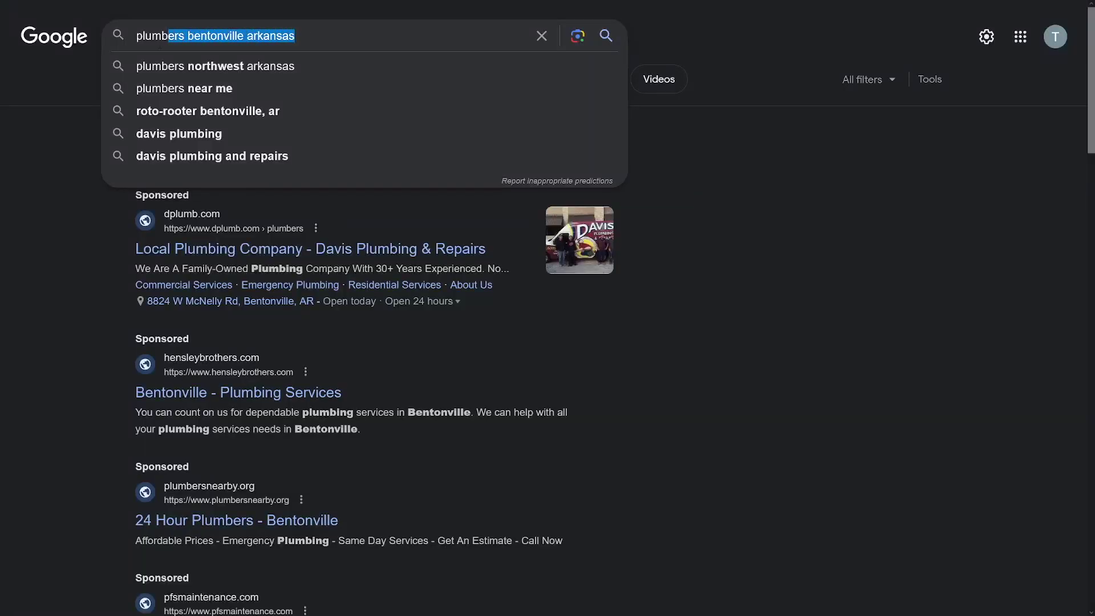
{"action": "left_click", "coordinate": [295, 35]}
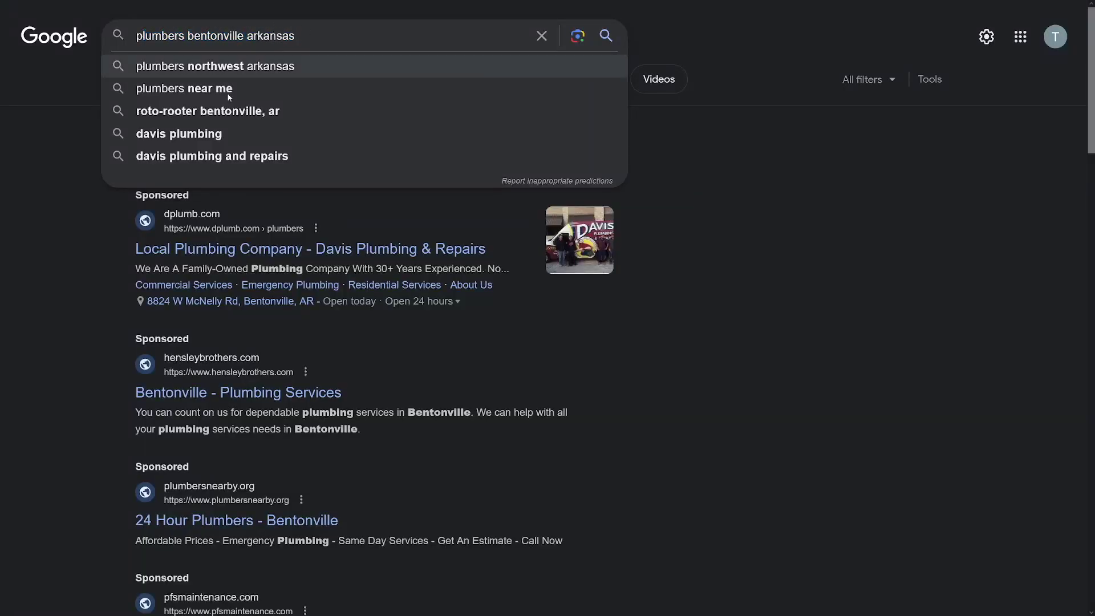
{"action": "left_click", "coordinate": [399, 194]}
{"action": "scroll", "coordinate": [494, 248], "scroll_direction": "down", "scroll_amount": 12}
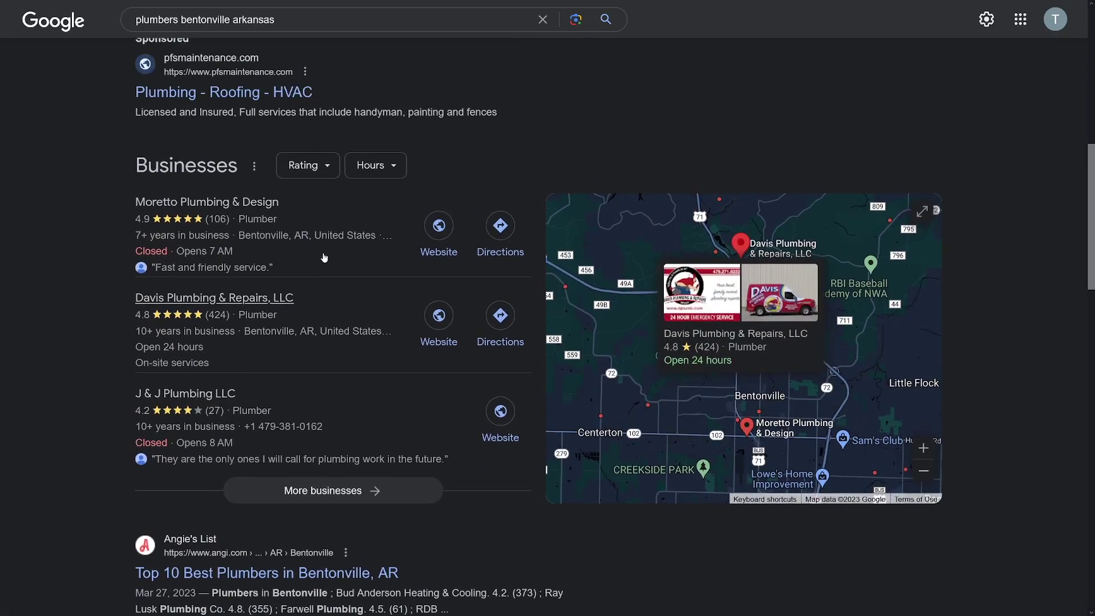
{"action": "scroll", "coordinate": [318, 252], "scroll_direction": "up", "scroll_amount": 1}
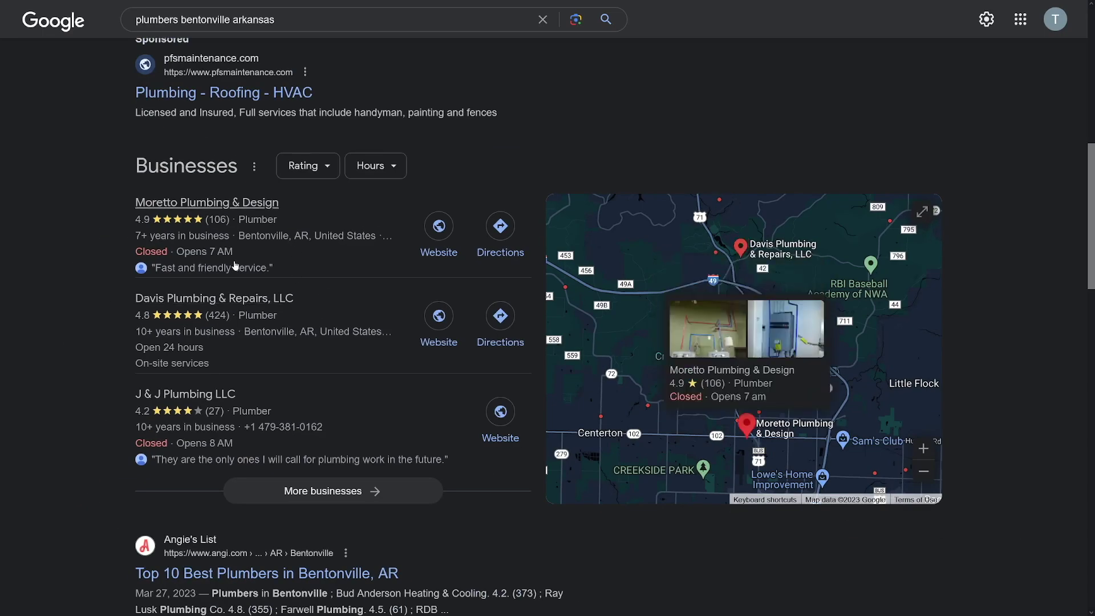
Expand to more businesses, pan the map north, and open Jerry's Plumbing's 5.0-rated listing
{"action": "left_click", "coordinate": [363, 497]}
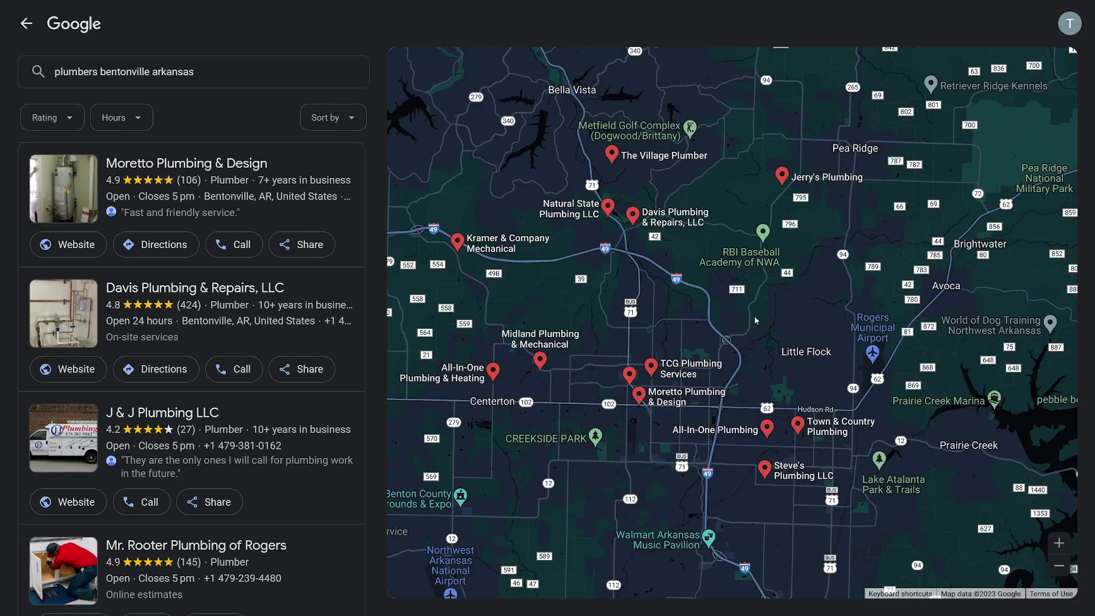
{"action": "left_click_drag", "start_coordinate": [783, 326], "coordinate": [779, 209]}
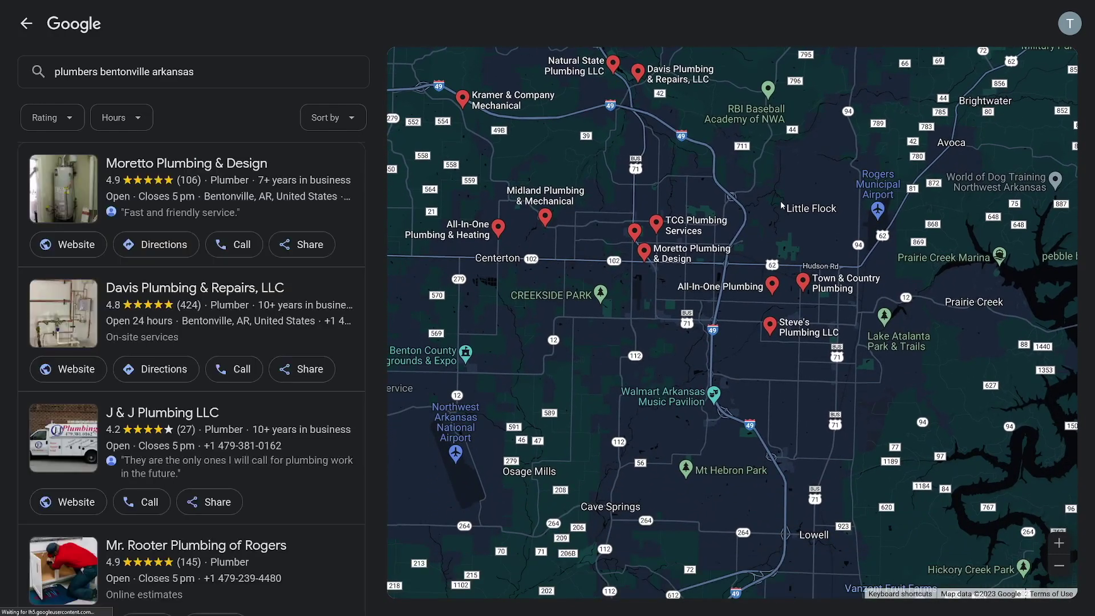
{"action": "left_click_drag", "start_coordinate": [801, 246], "coordinate": [799, 348]}
{"action": "mouse_move", "coordinate": [817, 277]}
{"action": "left_mouse_down"}
{"action": "mouse_move", "coordinate": [815, 315]}
{"action": "mouse_move", "coordinate": [817, 292]}
{"action": "left_mouse_up"}
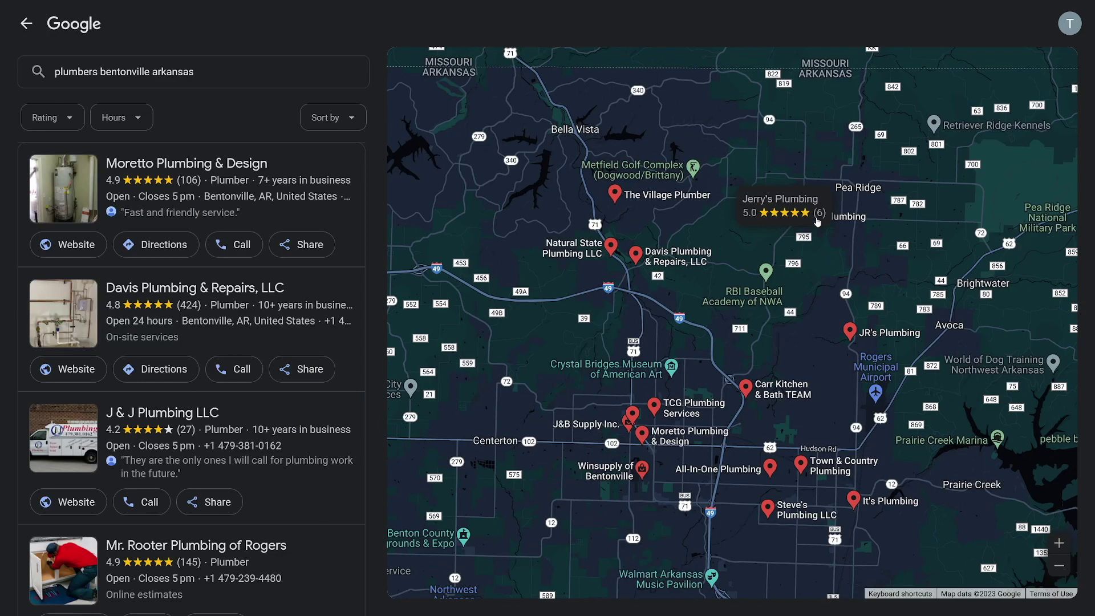
{"action": "left_click", "coordinate": [837, 223]}
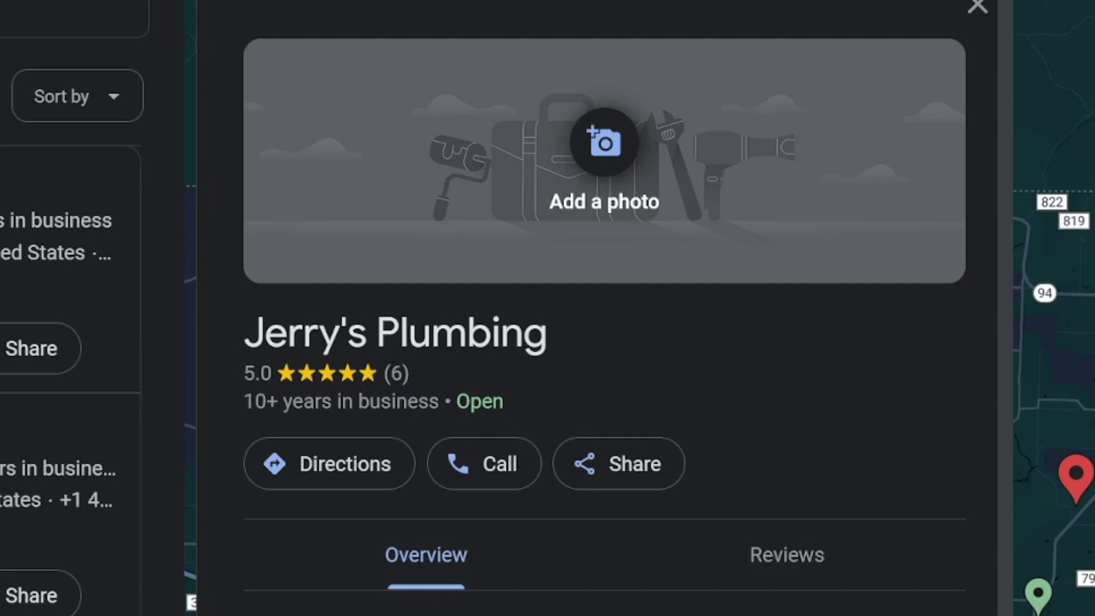
Highlight Jerry's Plumbing's '10+ years in business' and scroll through its hours and reviews
{"action": "left_click_drag", "start_coordinate": [267, 401], "coordinate": [441, 401]}
{"action": "left_click", "coordinate": [448, 402]}
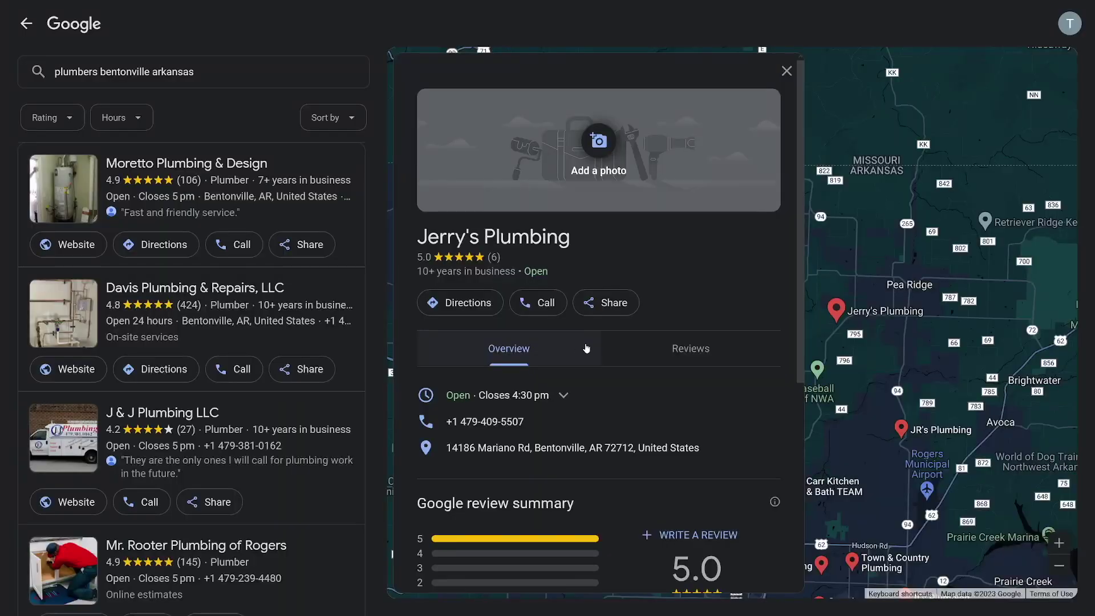
{"action": "scroll", "coordinate": [587, 348], "scroll_direction": "down", "scroll_amount": 2}
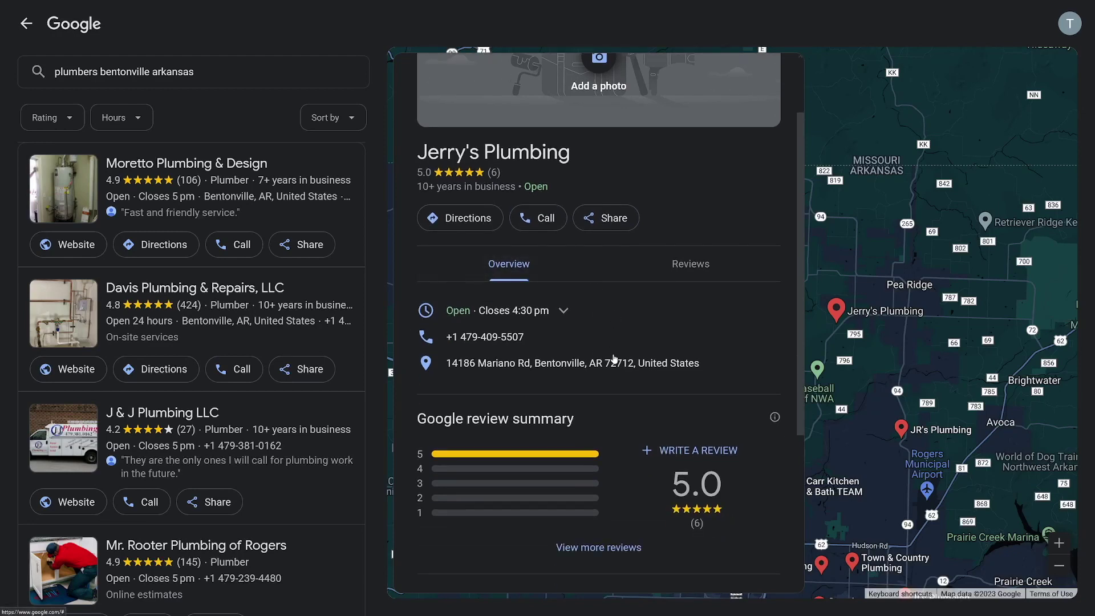
{"action": "scroll", "coordinate": [599, 348], "scroll_direction": "up", "scroll_amount": 2}
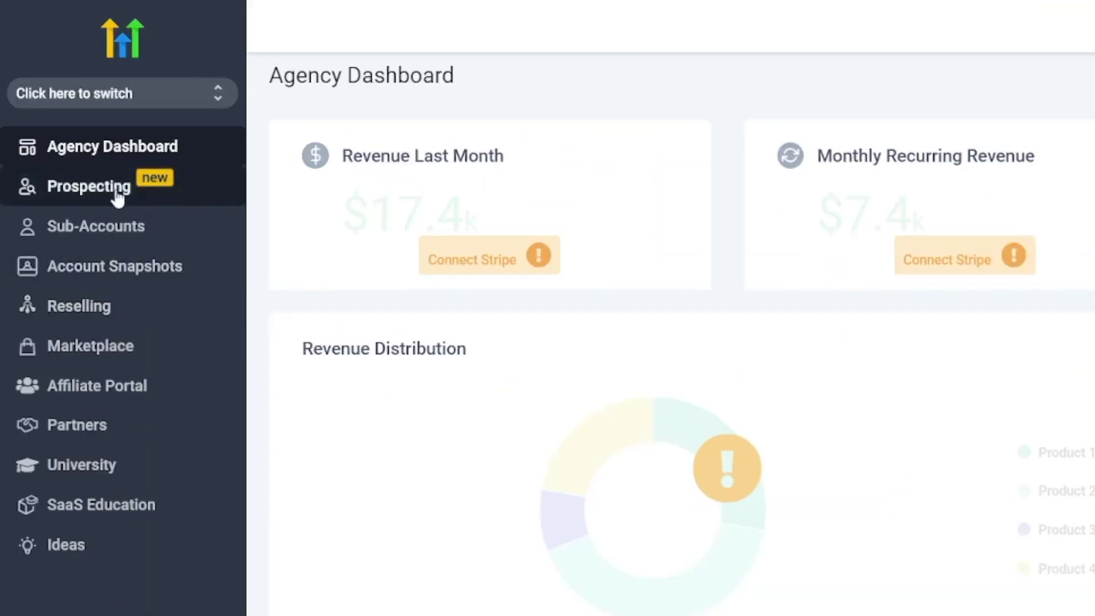
Add a new prospect by searching 'jerry's plumbin' and picking the Bentonville, AR result
{"action": "left_click", "coordinate": [100, 193]}
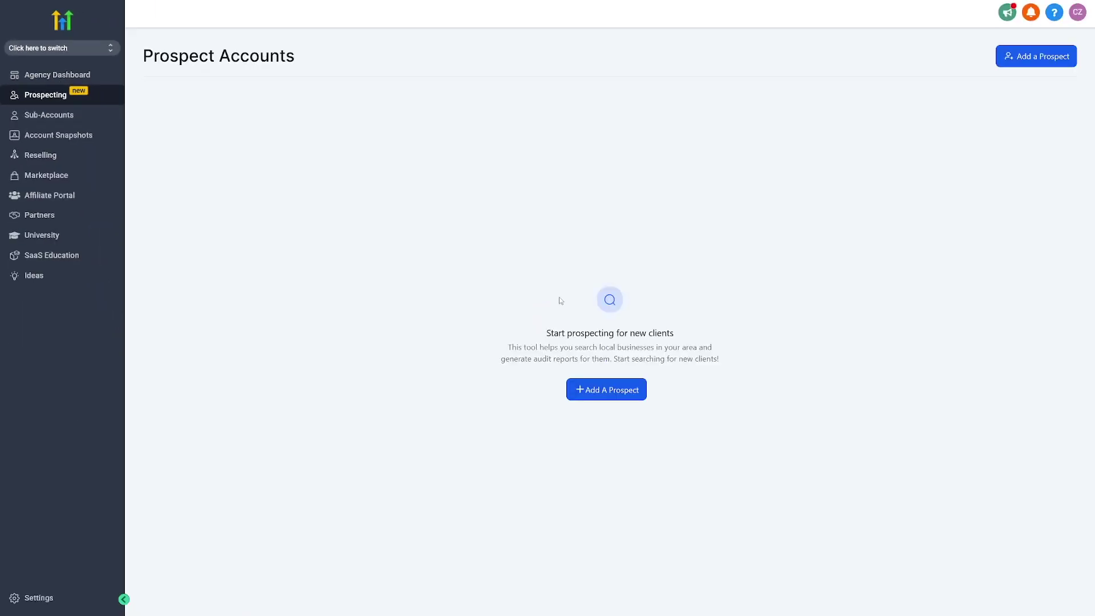
{"action": "left_click", "coordinate": [607, 392]}
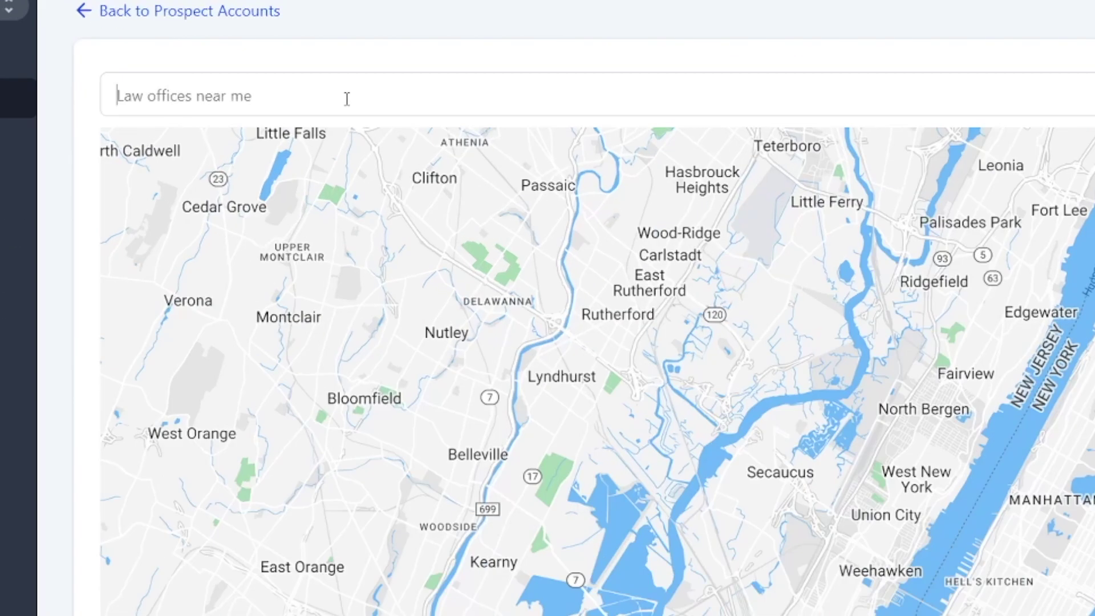
{"action": "type", "text": "jerry's pl"}
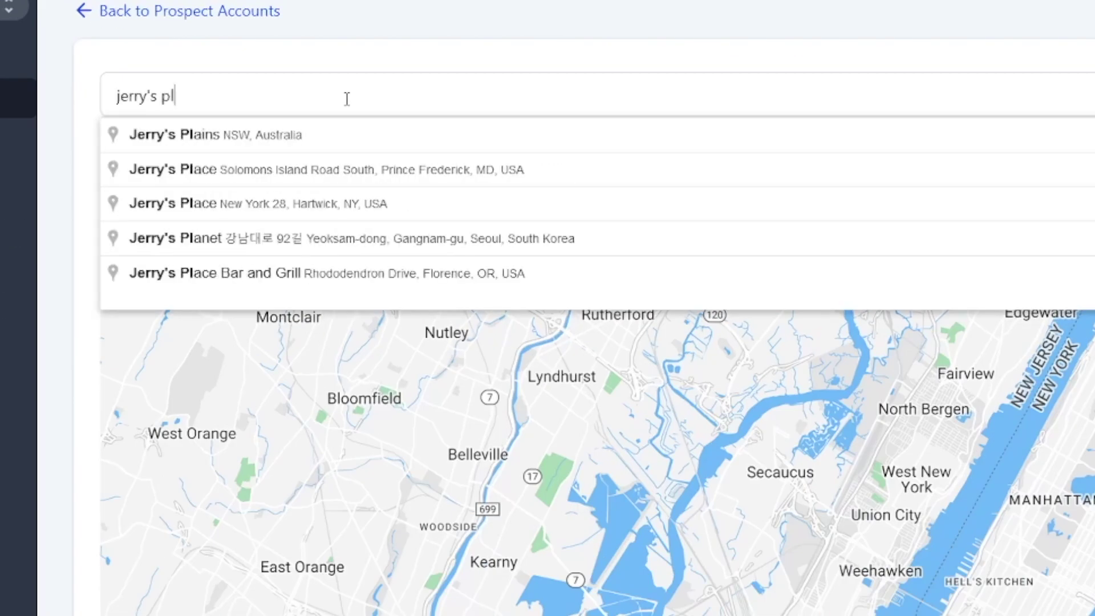
{"action": "type", "text": "umbin"}
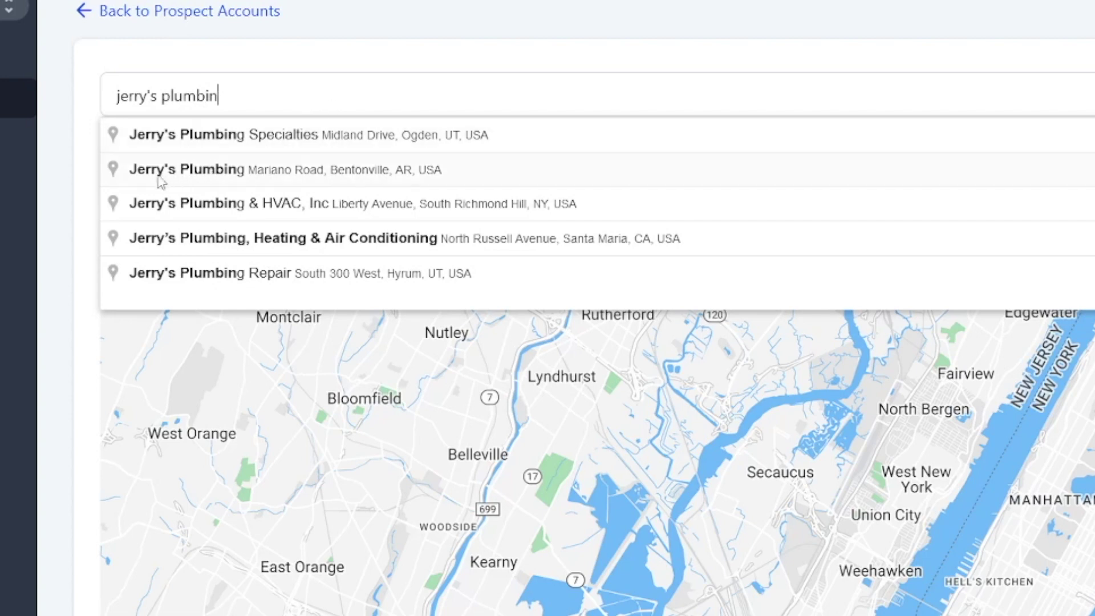
{"action": "left_click", "coordinate": [381, 178]}
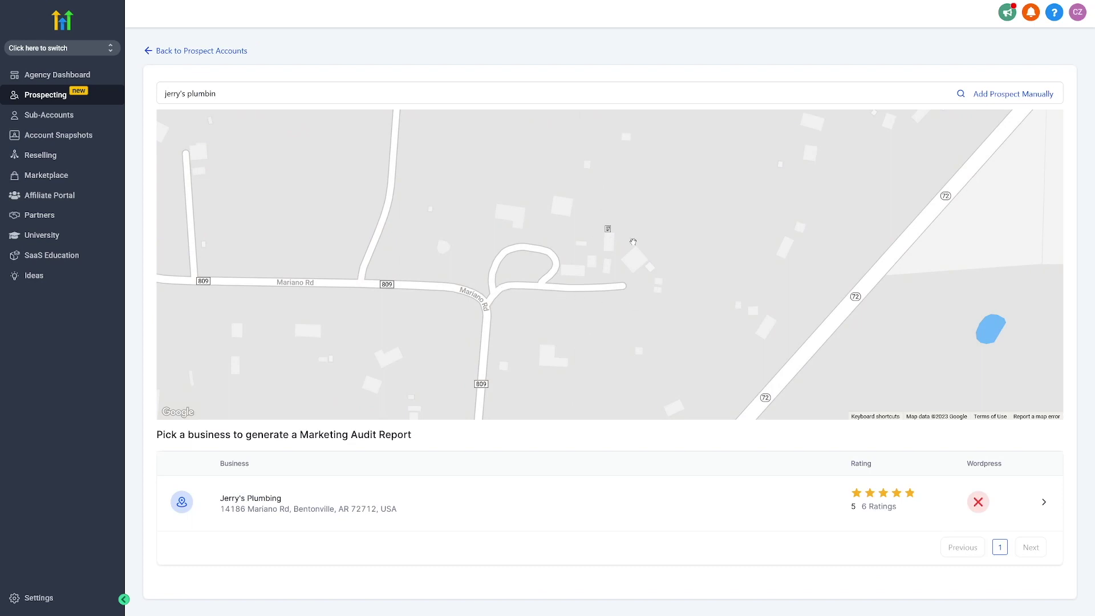
{"action": "left_click", "coordinate": [255, 502]}
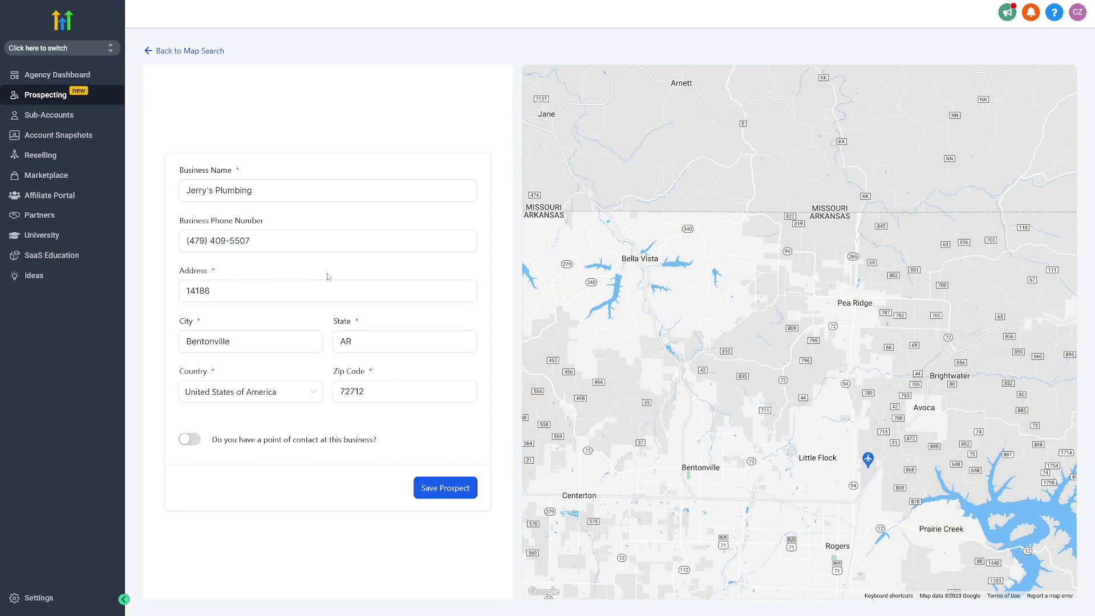
Save Jerry's Plumbing as a prospect to generate its Marketing Audit Report
{"action": "left_click", "coordinate": [447, 484]}
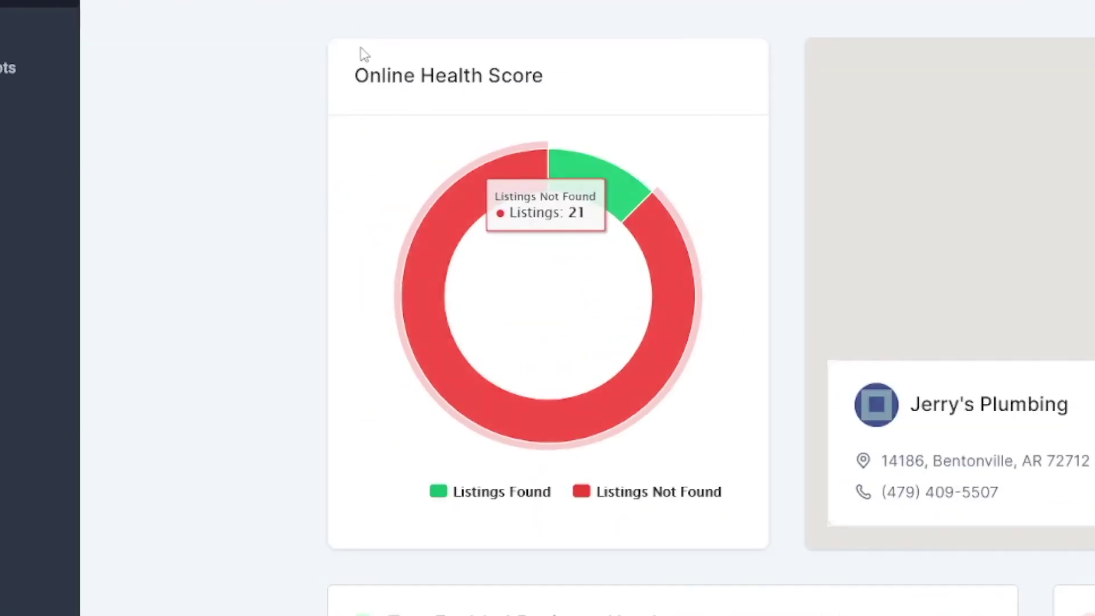
{"action": "left_click_drag", "start_coordinate": [262, 139], "coordinate": [355, 135]}
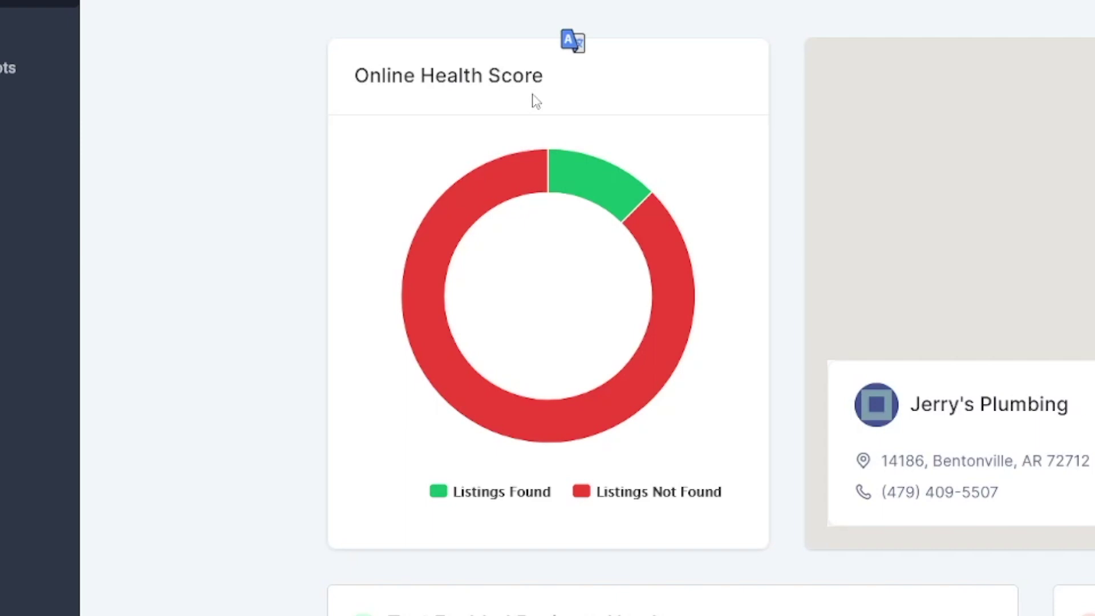
{"action": "mouse_move", "coordinate": [609, 180]}
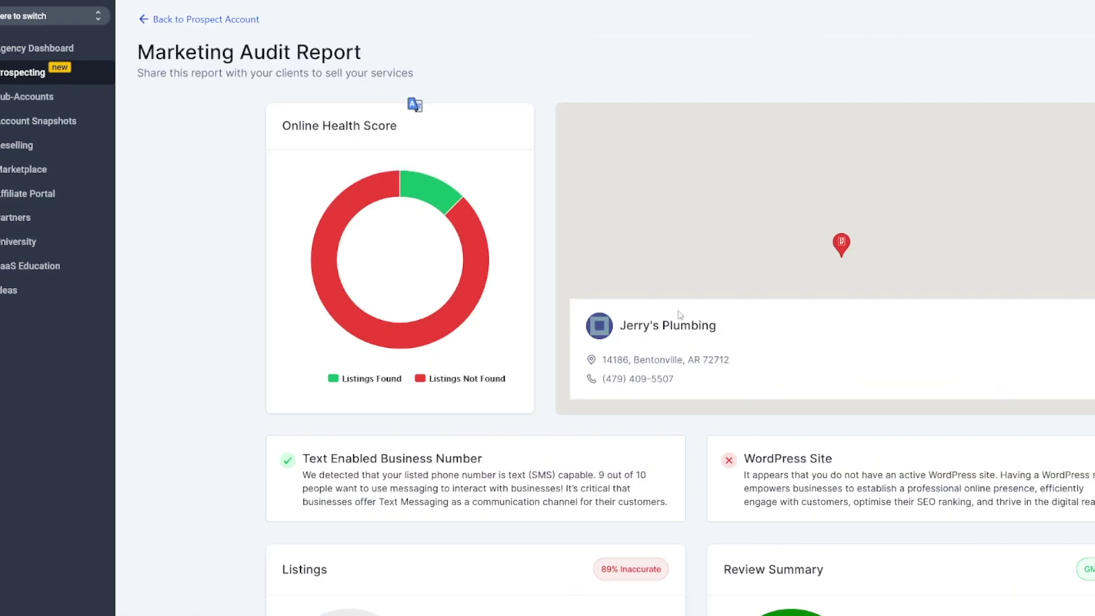
{"action": "scroll", "coordinate": [593, 296], "scroll_direction": "down", "scroll_amount": 5}
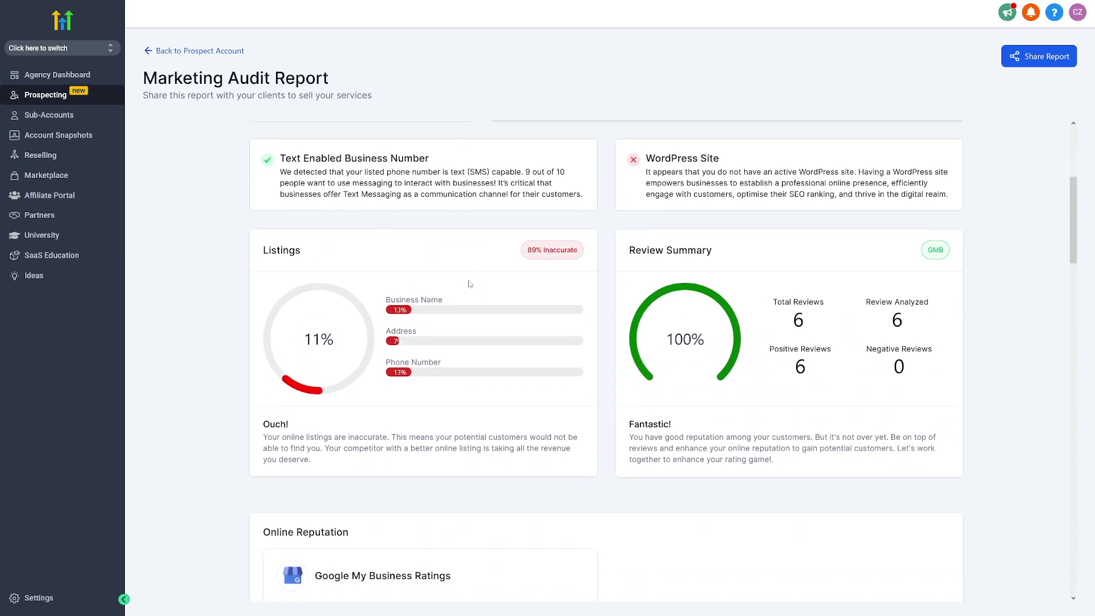
{"action": "scroll", "coordinate": [590, 291], "scroll_direction": "down", "scroll_amount": 3}
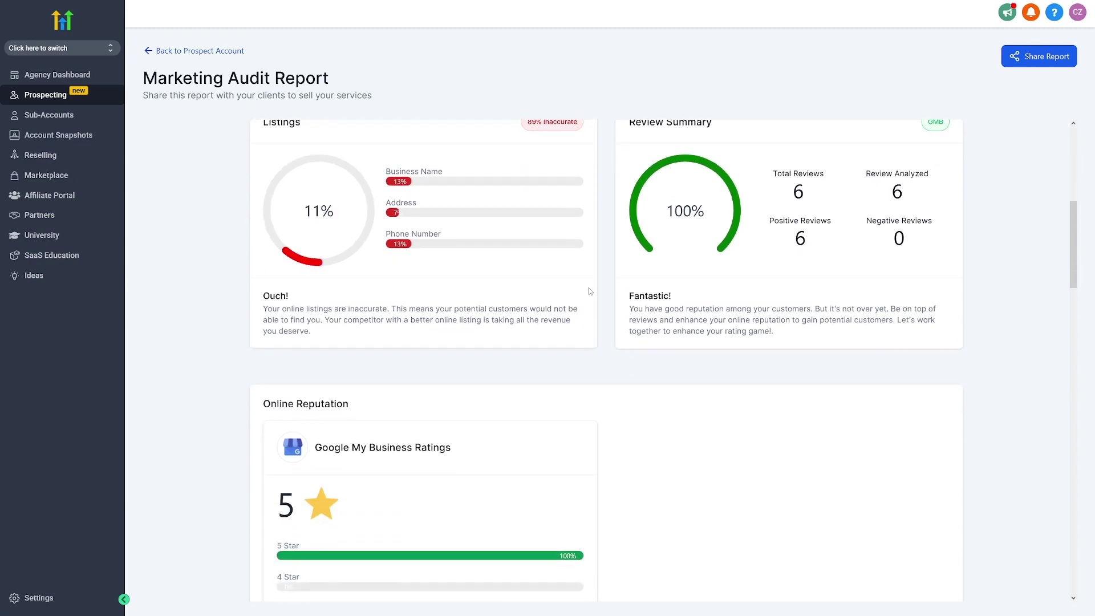
{"action": "scroll", "coordinate": [590, 292], "scroll_direction": "up", "scroll_amount": 3}
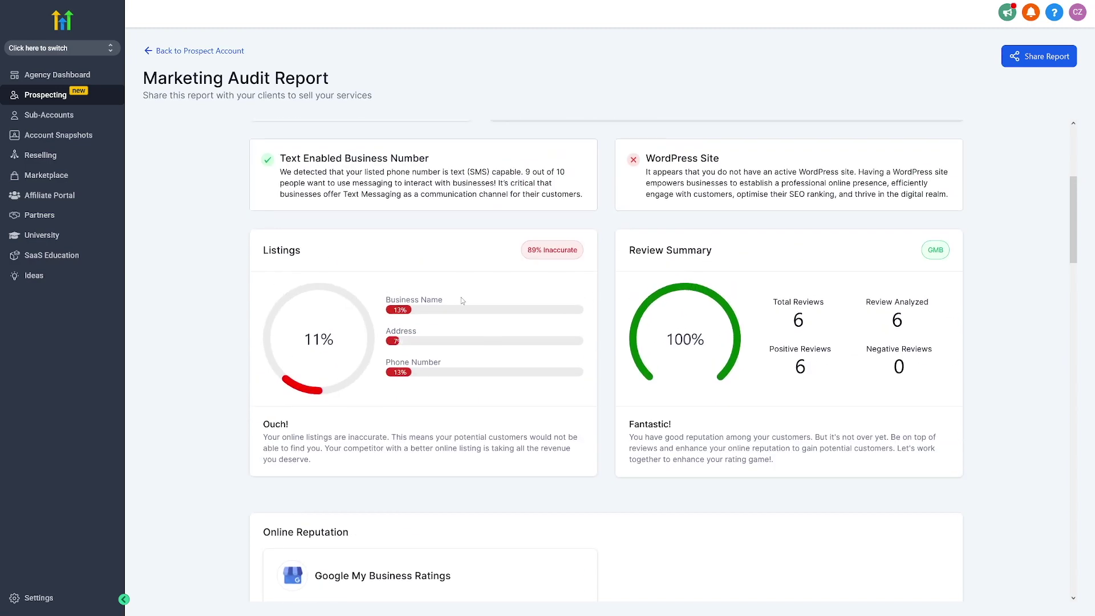
{"action": "scroll", "coordinate": [612, 299], "scroll_direction": "down", "scroll_amount": 9}
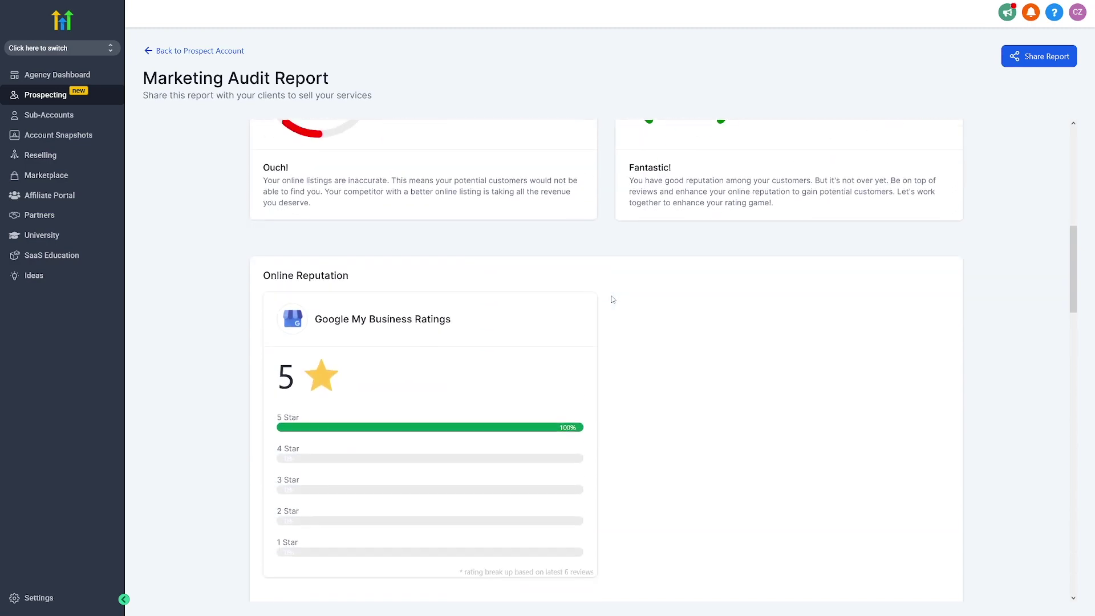
{"action": "scroll", "coordinate": [617, 237], "scroll_direction": "down", "scroll_amount": 9}
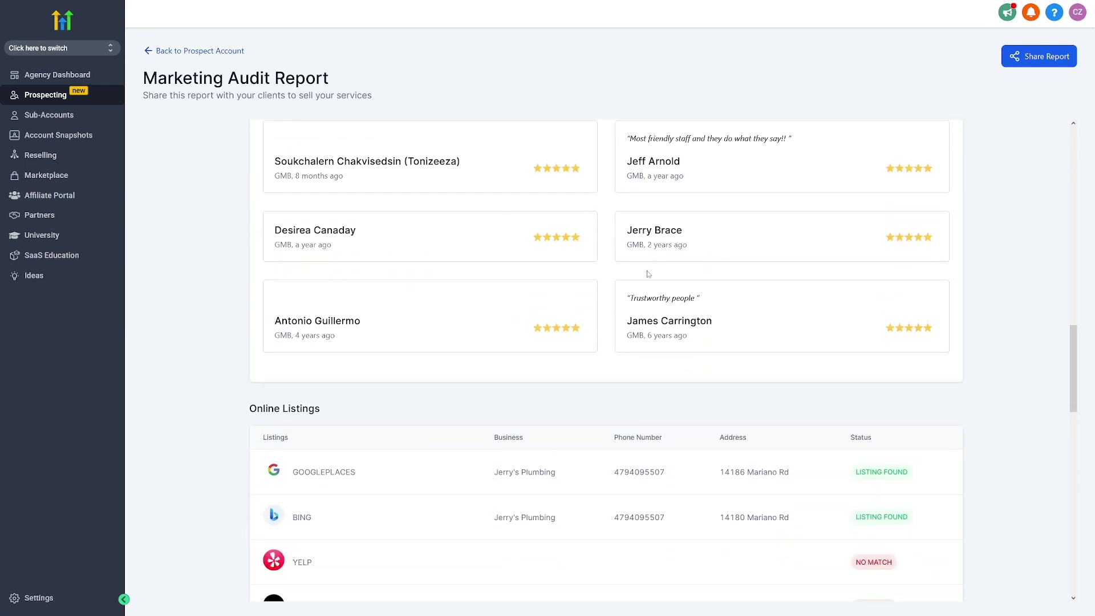
{"action": "scroll", "coordinate": [656, 265], "scroll_direction": "down", "scroll_amount": 4}
{"action": "scroll", "coordinate": [550, 320], "scroll_direction": "down", "scroll_amount": 1}
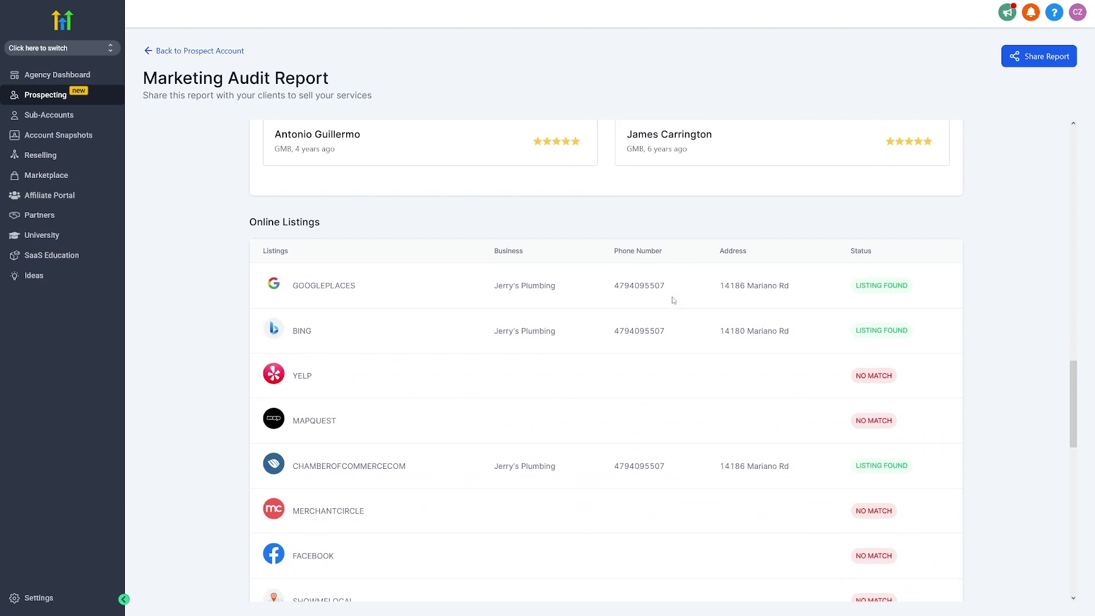
{"action": "scroll", "coordinate": [582, 357], "scroll_direction": "down", "scroll_amount": 2}
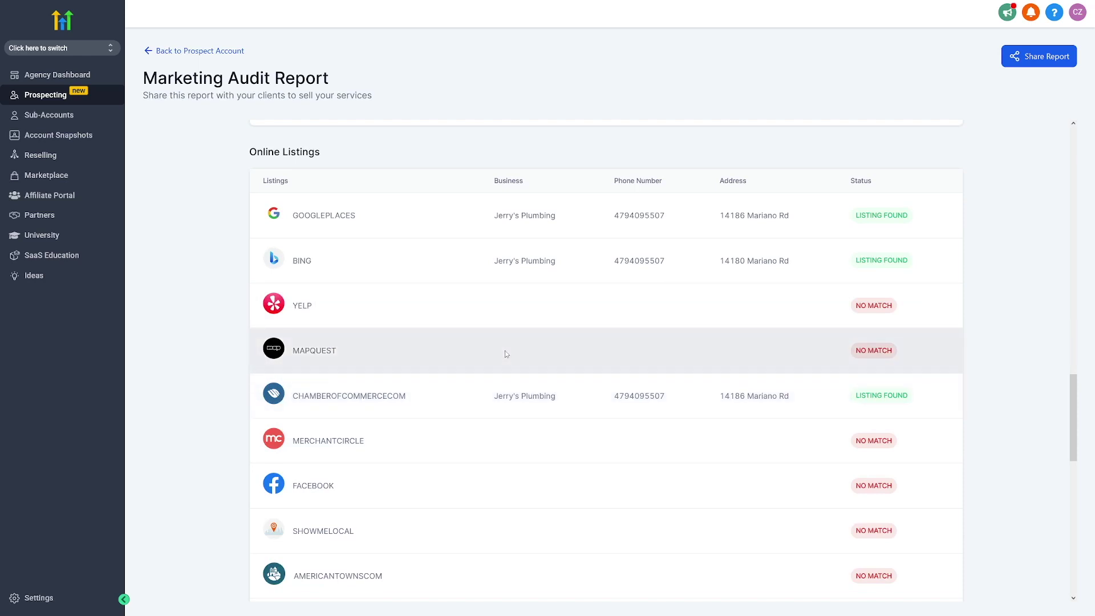
{"action": "scroll", "coordinate": [505, 350], "scroll_direction": "down", "scroll_amount": 12}
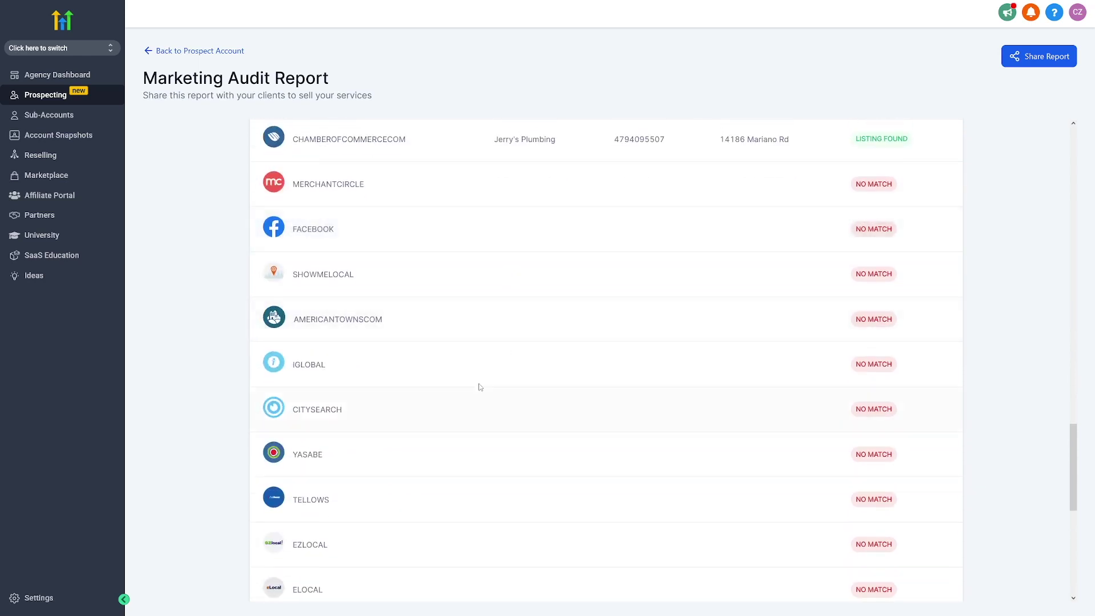
{"action": "scroll", "coordinate": [487, 399], "scroll_direction": "down", "scroll_amount": 10}
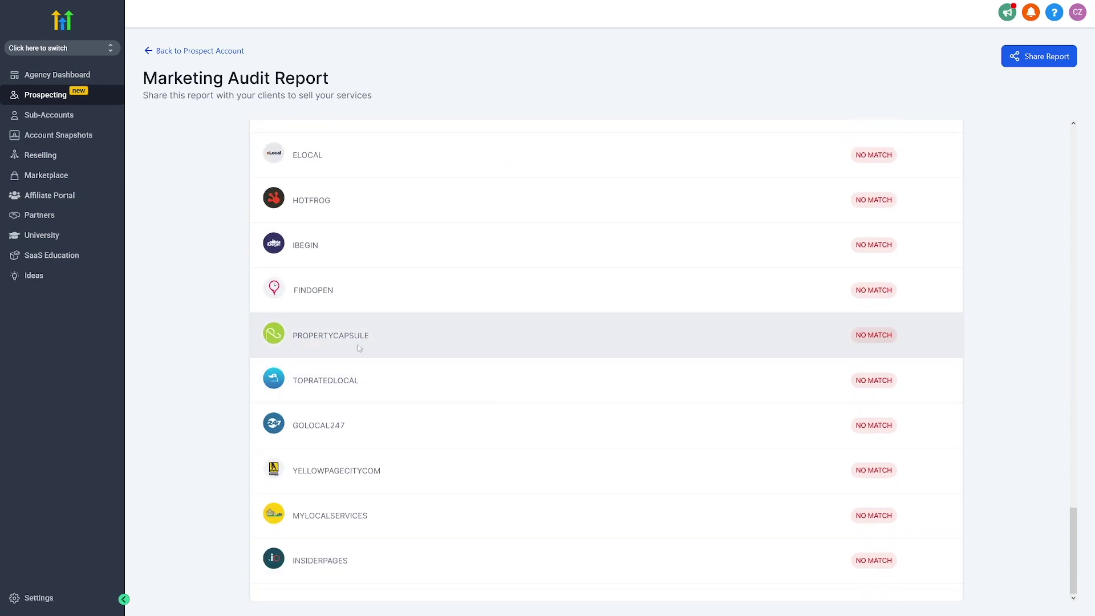
{"action": "scroll", "coordinate": [360, 348], "scroll_direction": "up", "scroll_amount": 15}
{"action": "scroll", "coordinate": [484, 413], "scroll_direction": "up", "scroll_amount": 20}
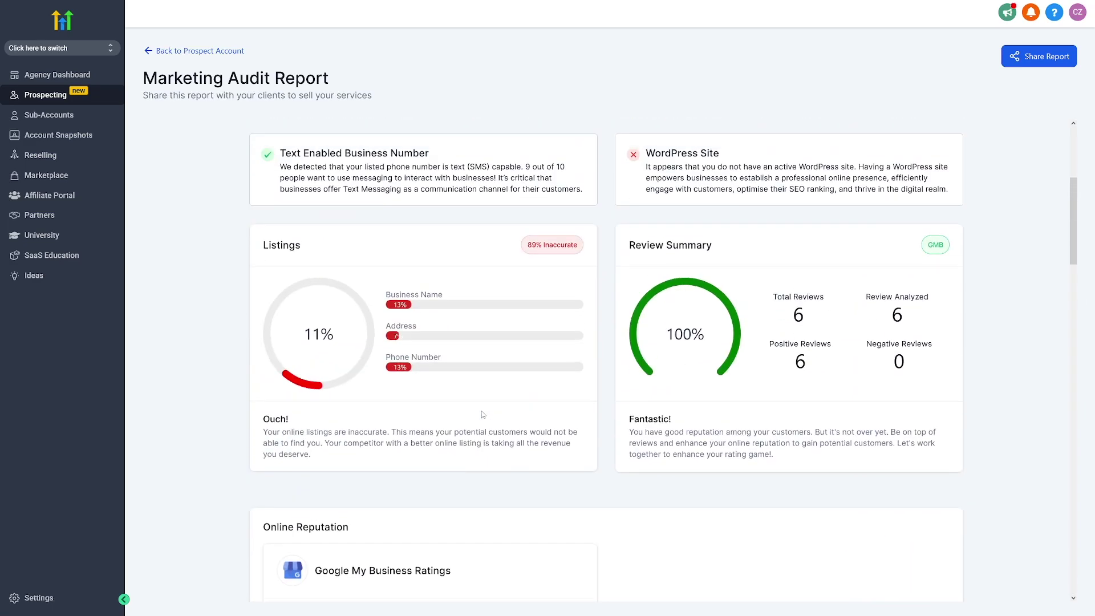
Copy the report's Prospect Link via Share Report, close the dialog, and highlight the business name
{"action": "left_click", "coordinate": [1044, 62]}
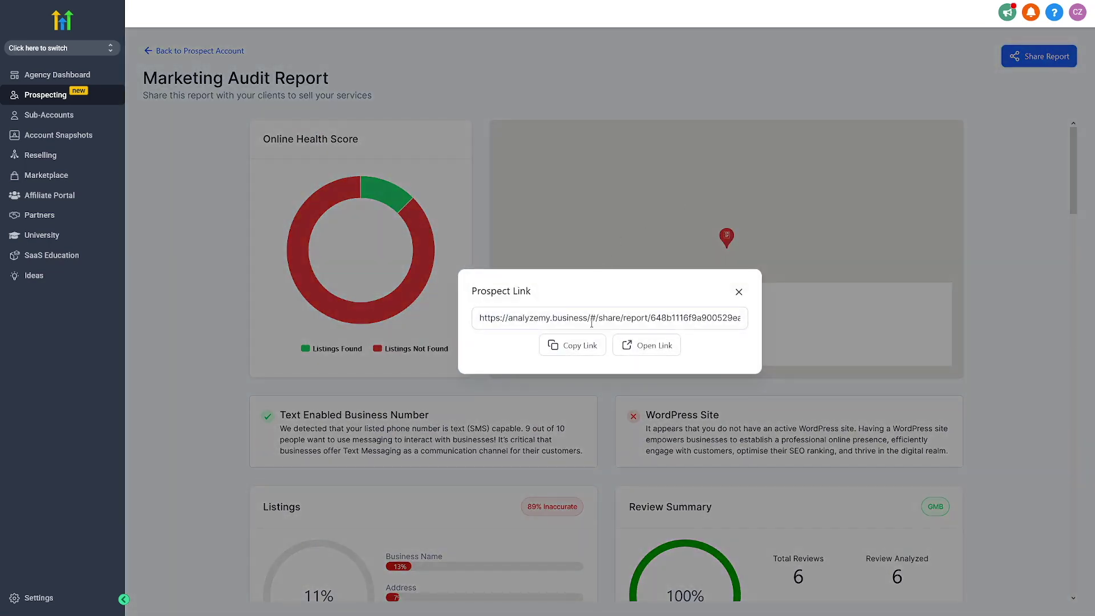
{"action": "left_click", "coordinate": [584, 351]}
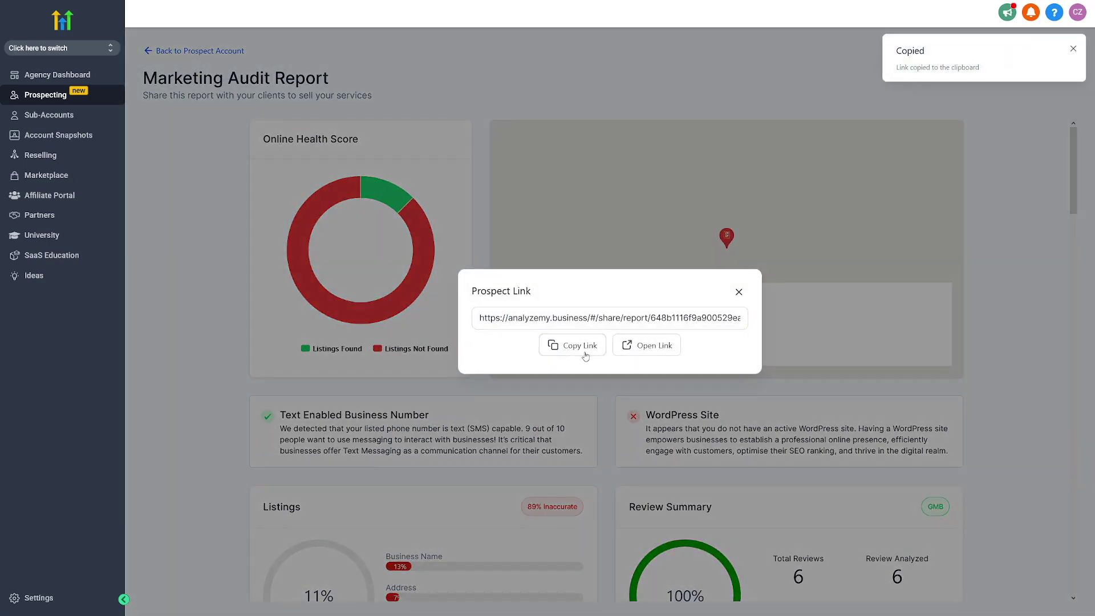
{"action": "left_click", "coordinate": [738, 292]}
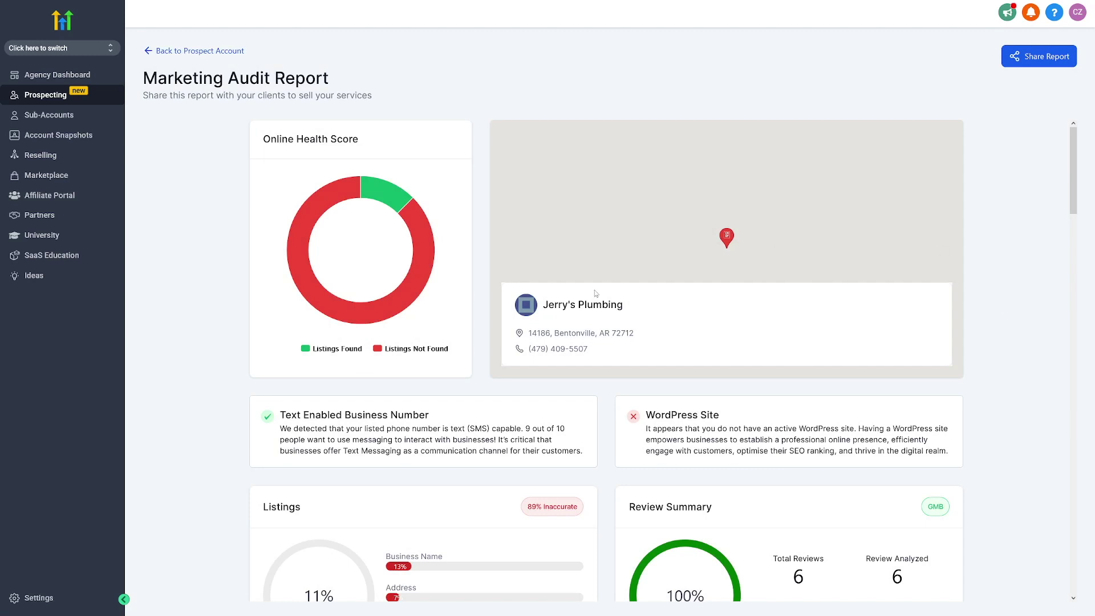
{"action": "left_click_drag", "start_coordinate": [544, 306], "coordinate": [624, 307]}
{"action": "left_click", "coordinate": [637, 310]}
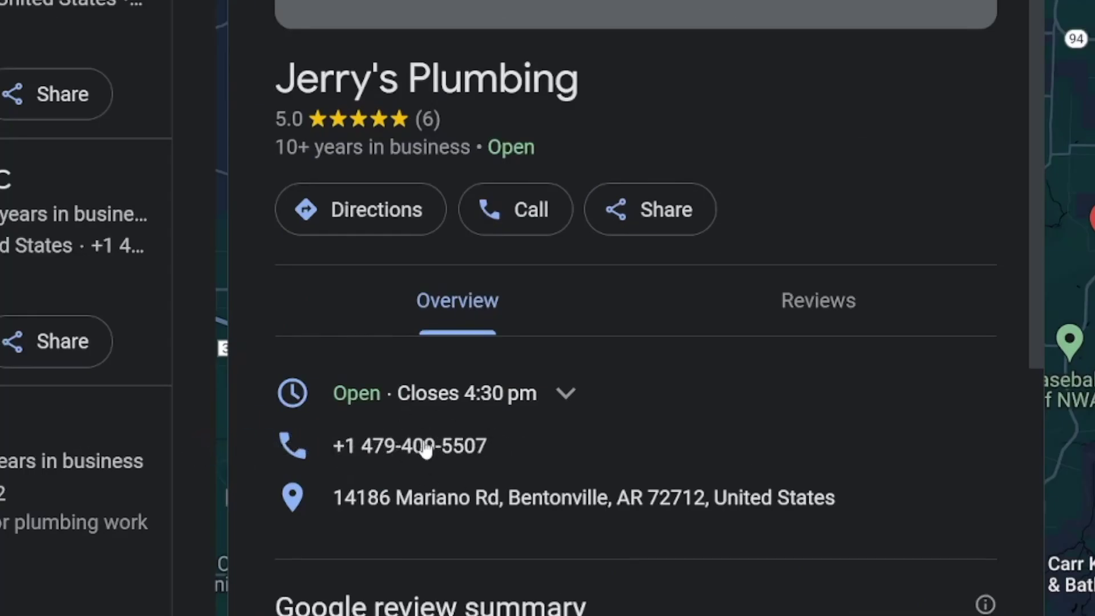
Scroll Jerry's Plumbing's Google Maps listing to show its phone number and Bentonville address
{"action": "scroll", "coordinate": [86, 308], "scroll_direction": "down", "scroll_amount": 2}
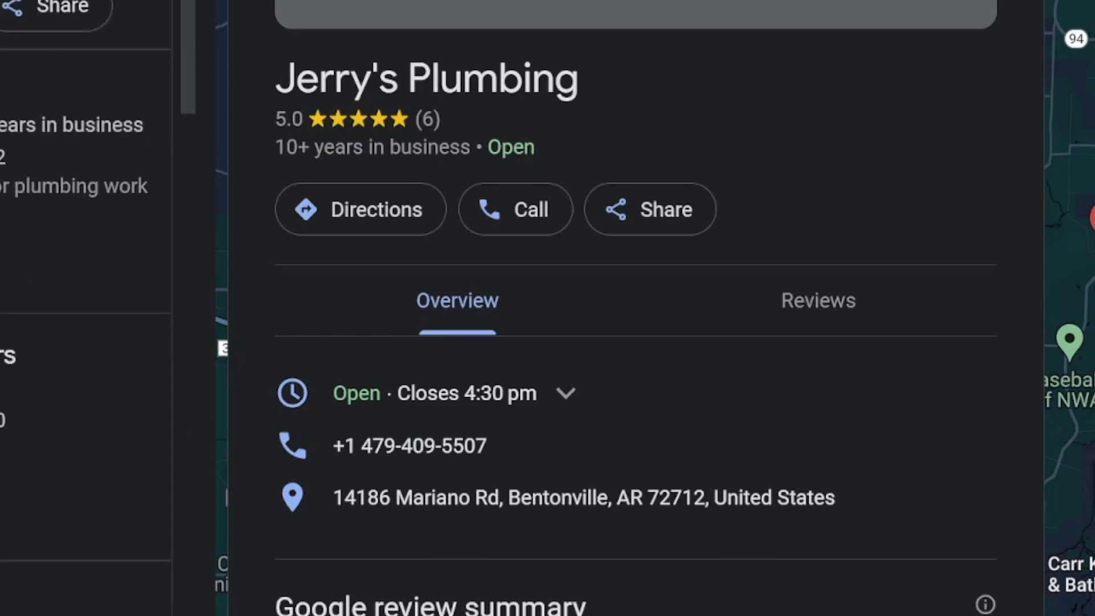